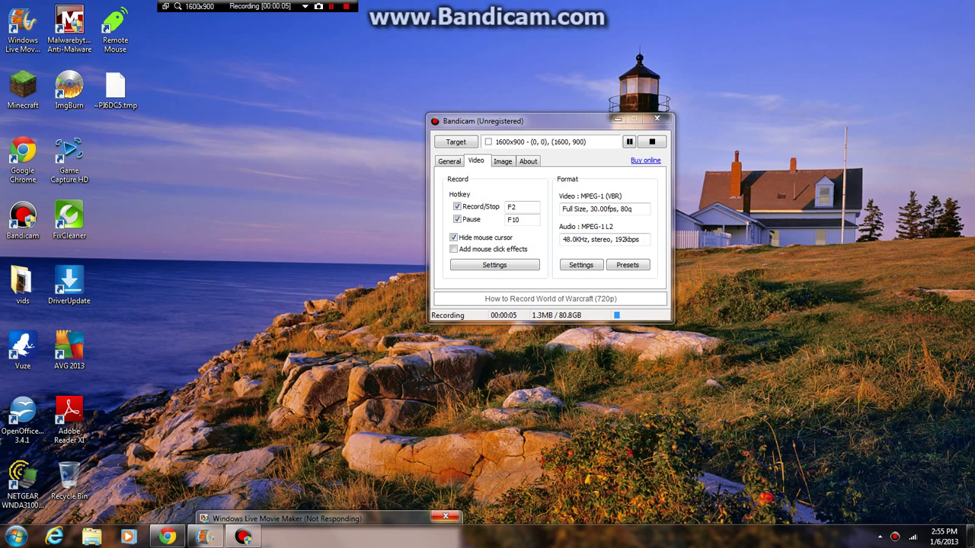
Delete the ~PI6DC5.tmp file from the desktop to the Recycle Bin.
right_click(121, 95)
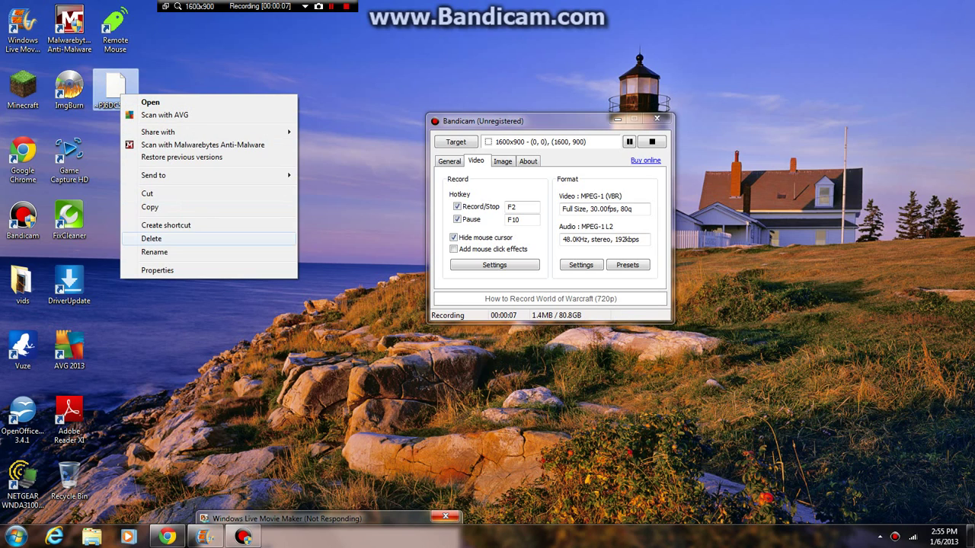
left_click(151, 239)
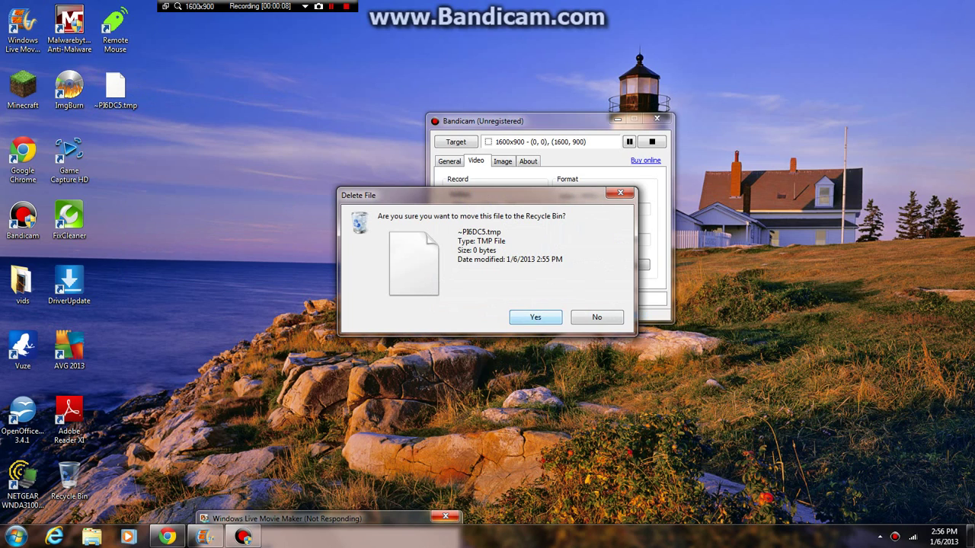
left_click(536, 317)
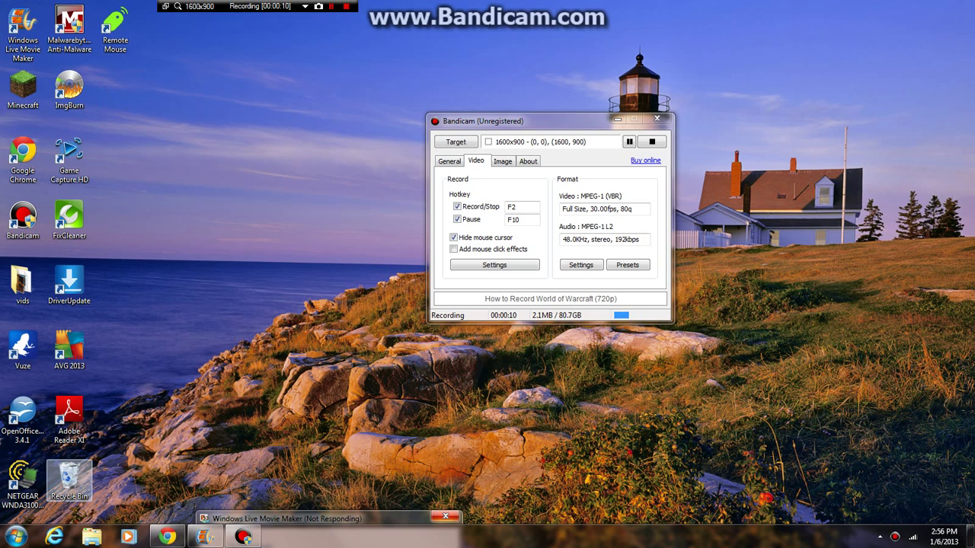
Permanently delete it from the Recycle Bin, leaving the bin empty, and close the window.
double_click(69, 480)
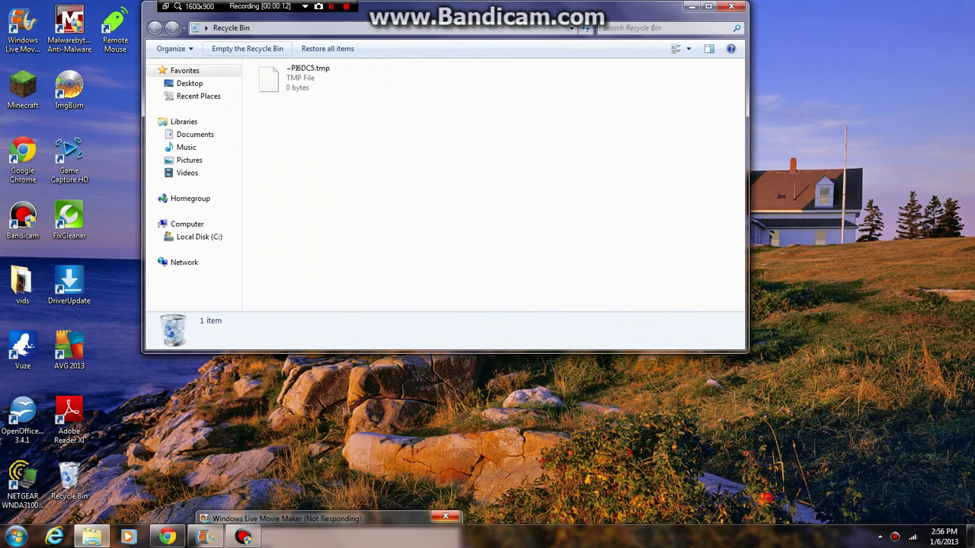
key("Delete")
key("Return")
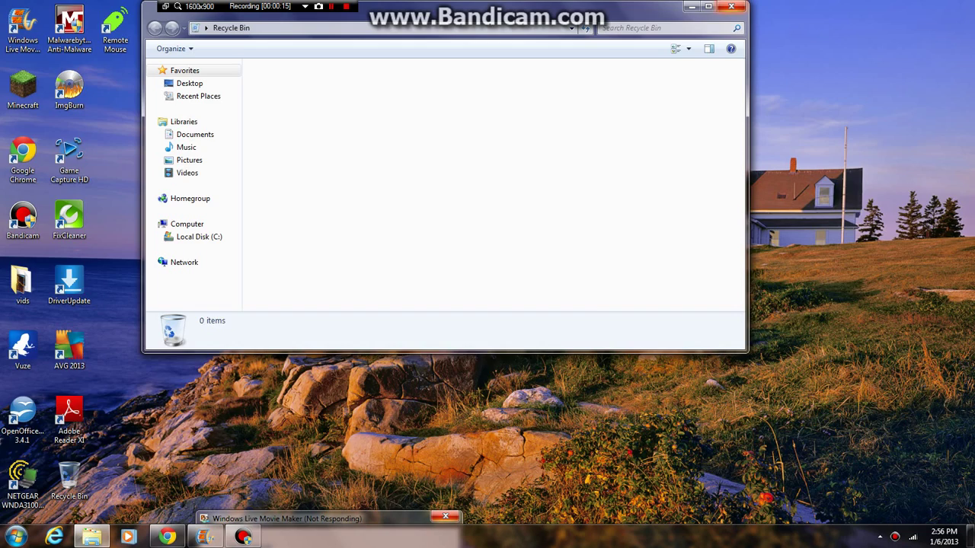
left_click(708, 7)
key("alt+F4")
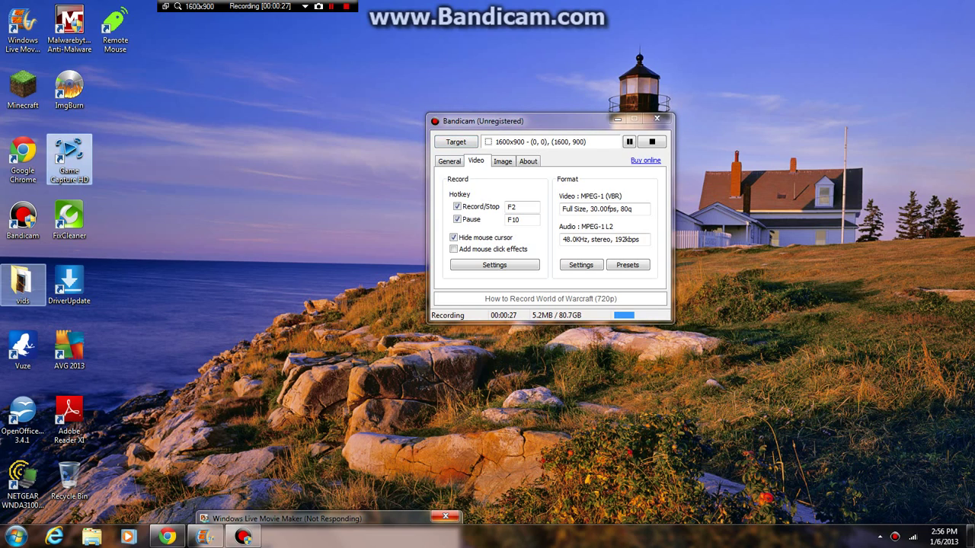
double_click(22, 283)
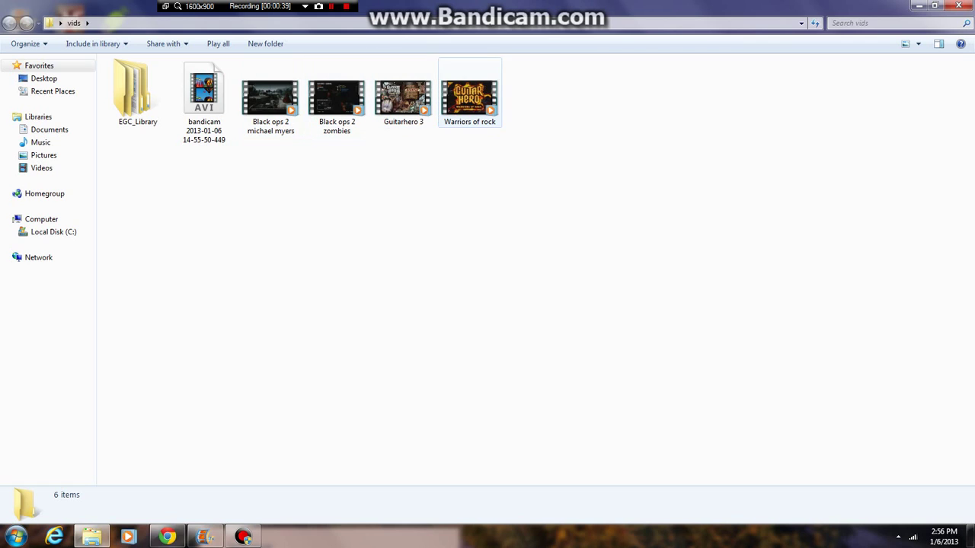
left_click(469, 95)
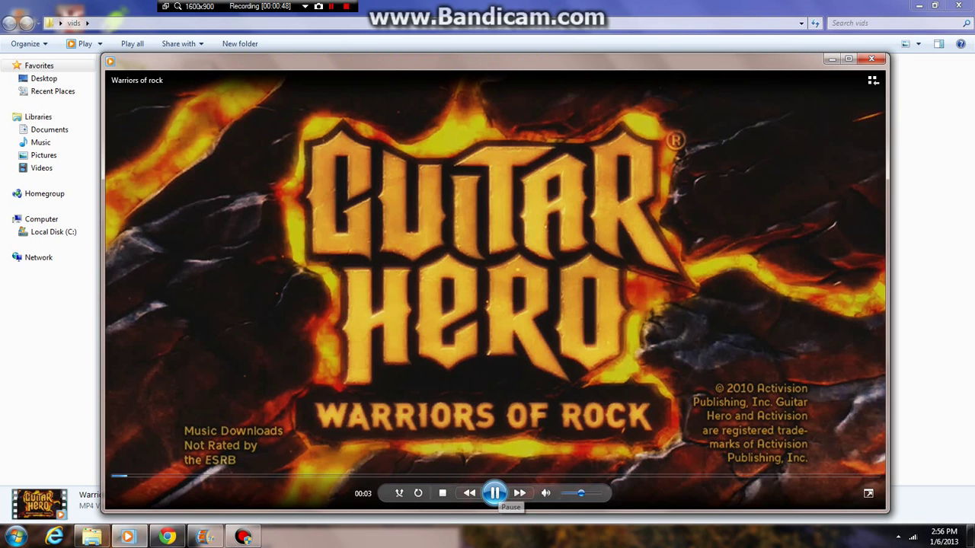
left_click(495, 493)
left_click(871, 58)
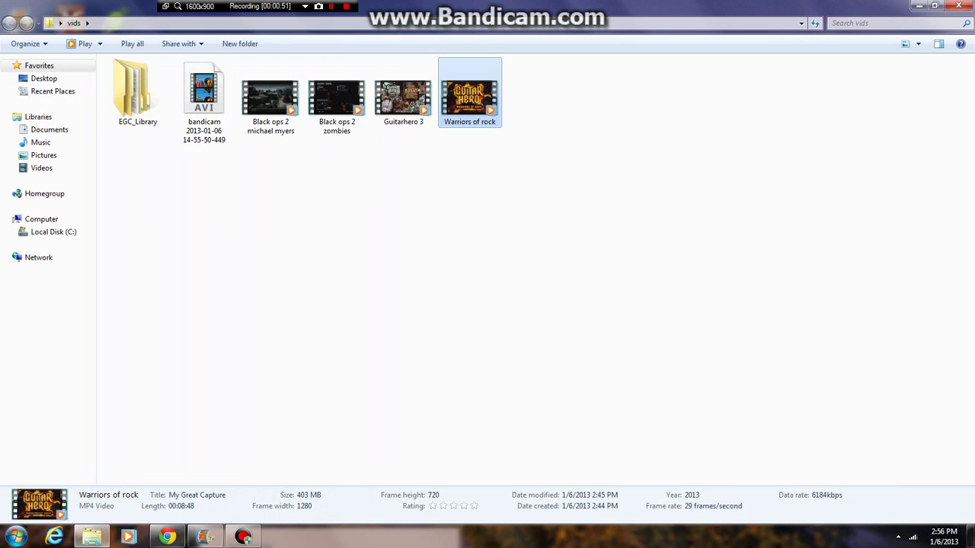
key("alt+F4")
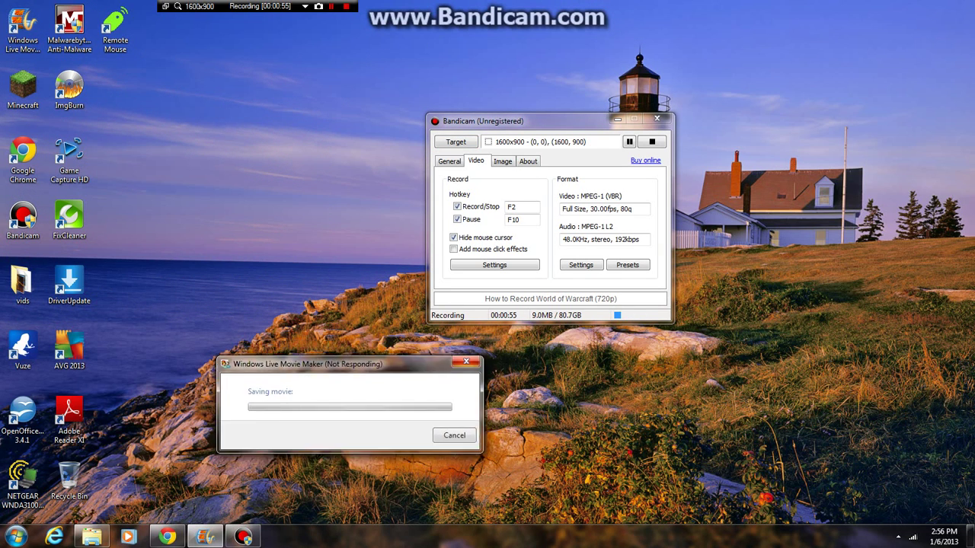
Minimize Movie Maker while it saves and move the Bandicam window to the upper right.
left_click(204, 537)
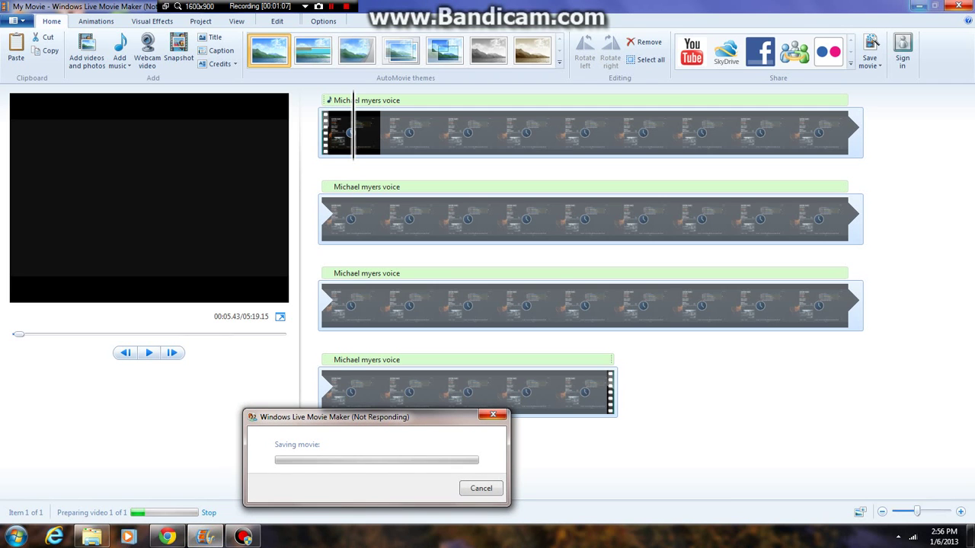
left_click(918, 5)
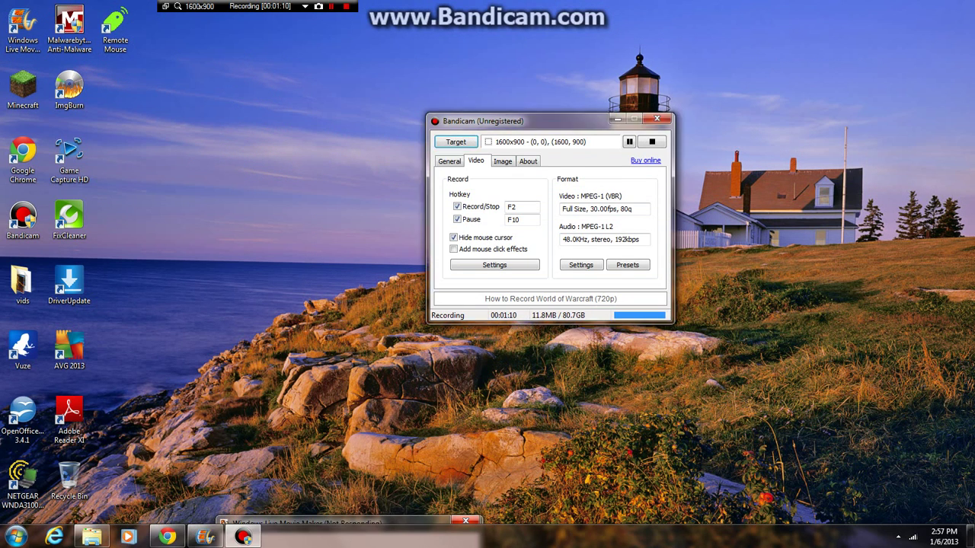
left_click_drag(495, 120, 630, 45)
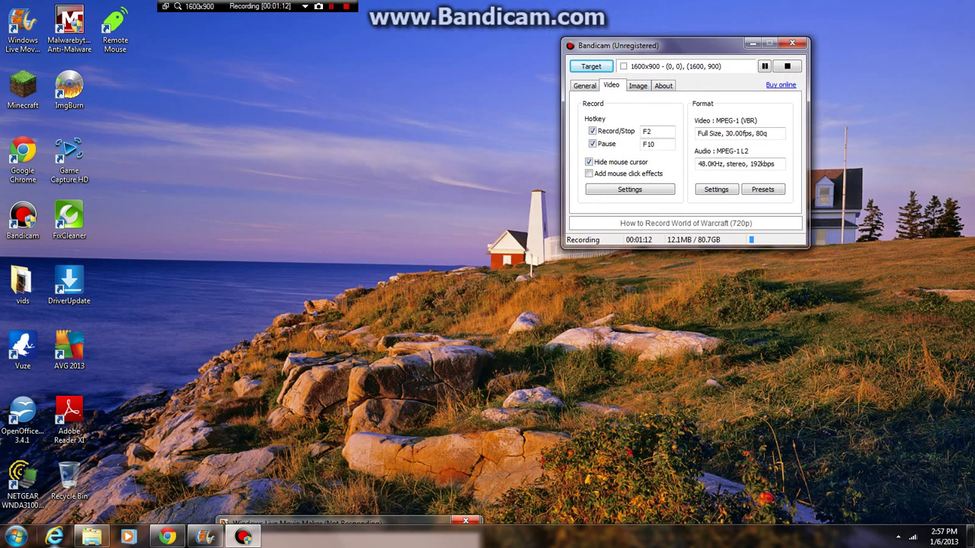
Launch Sound Recorder from the Start menu and move its window up.
left_click(16, 537)
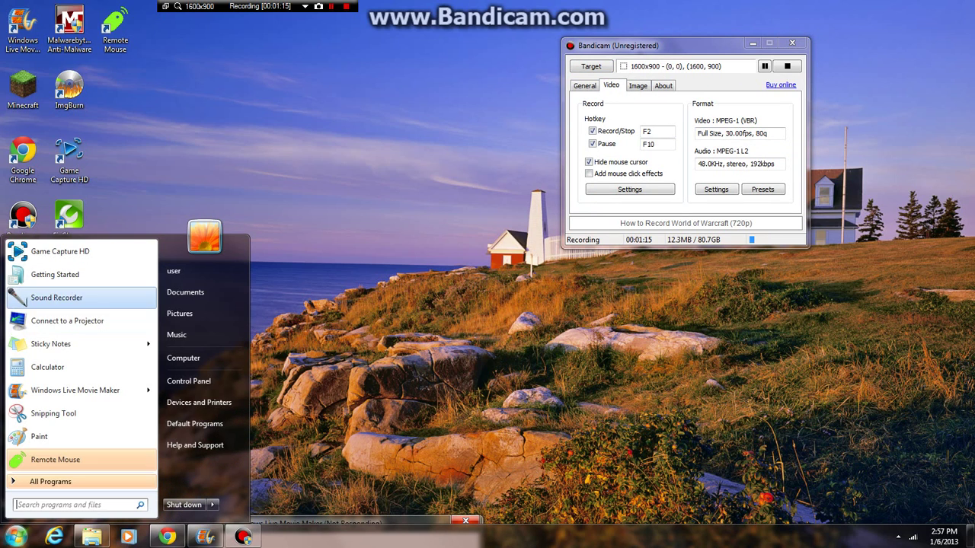
left_click(56, 298)
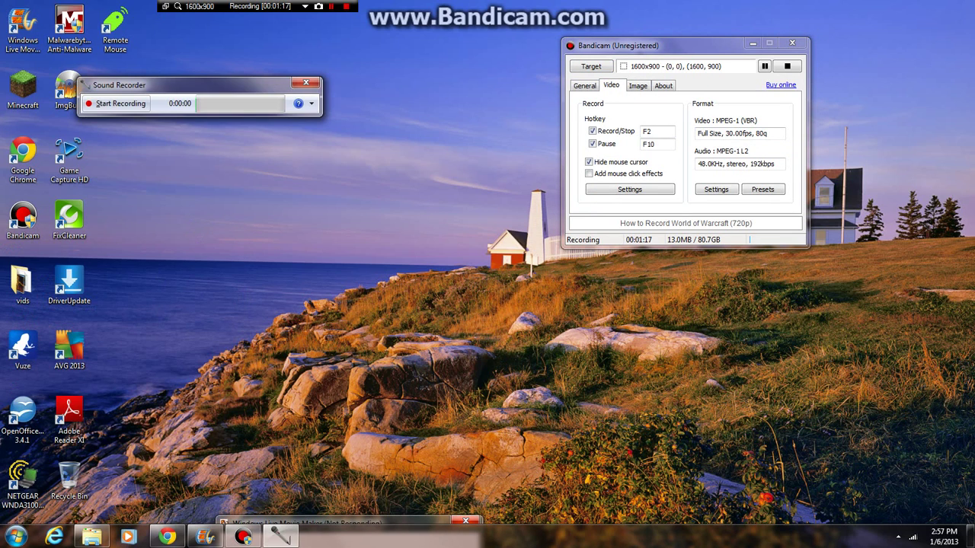
mouse_move(119, 85)
left_mouse_down()
mouse_move(244, 79)
mouse_move(273, 48)
left_mouse_up()
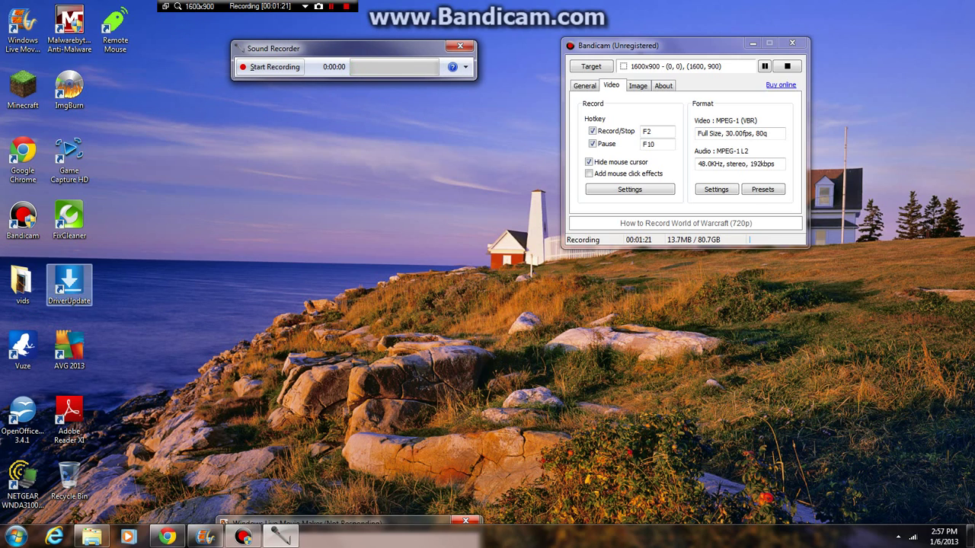
Open the Guitarhero 3 video from the vids folder for playback.
double_click(22, 285)
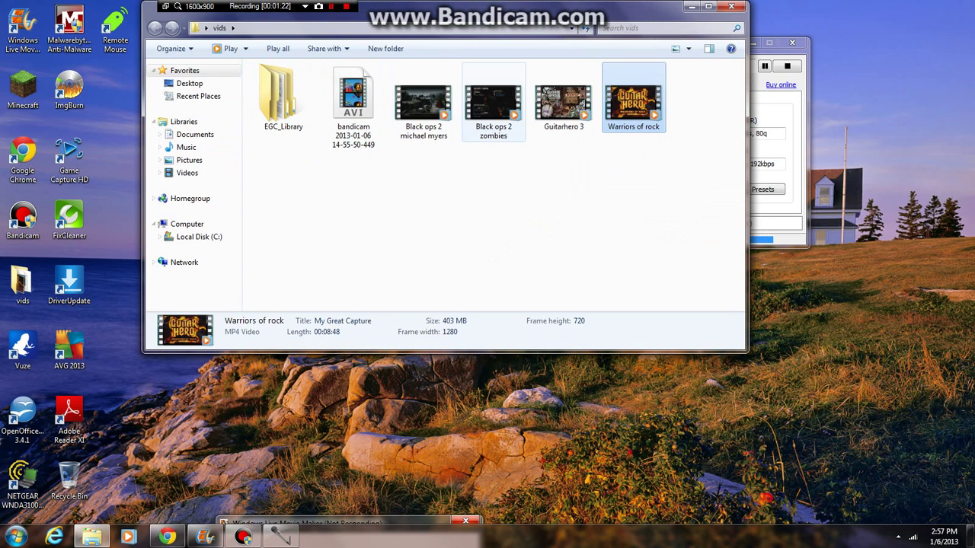
left_click(563, 103)
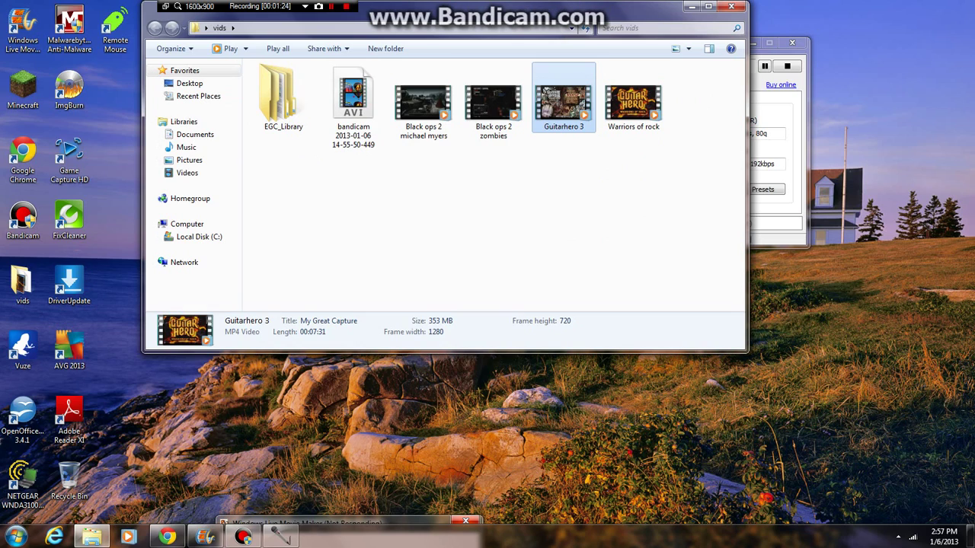
key("Return")
left_click(731, 6)
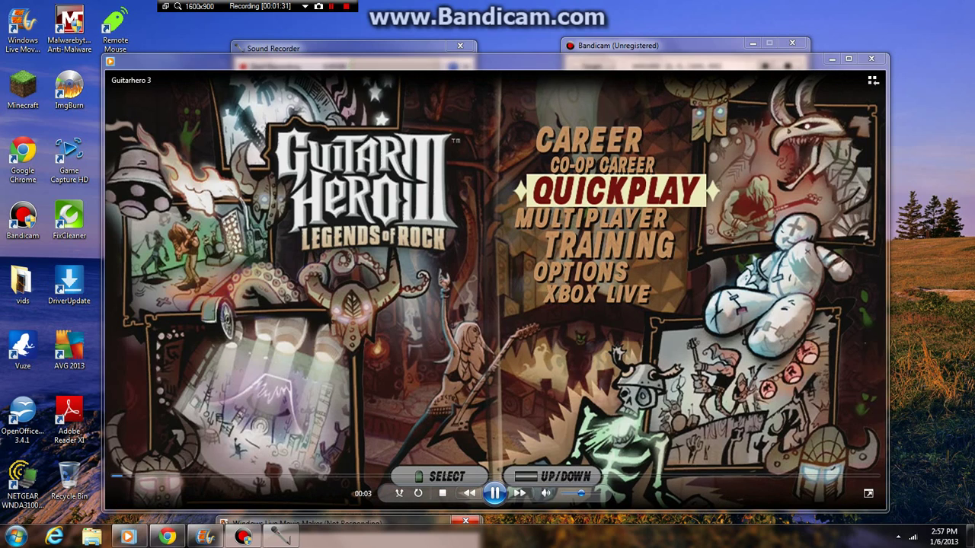
Record a few seconds of voice-over while the Guitarhero 3 video plays, then pause it.
key("space")
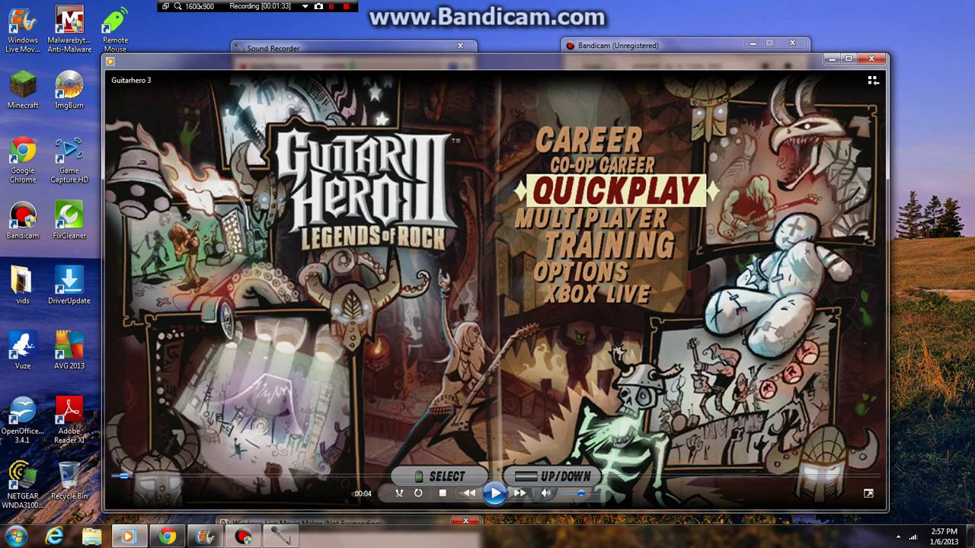
key("alt+Tab")
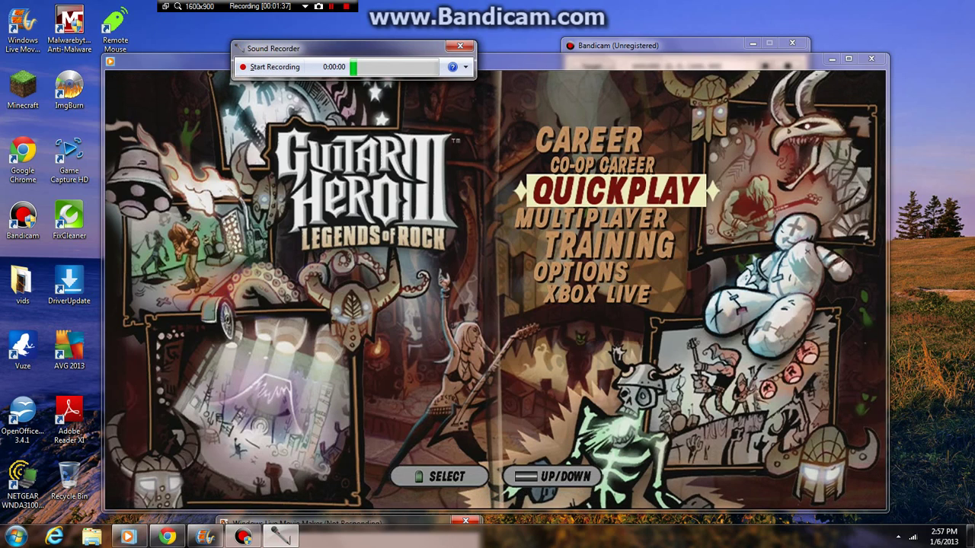
key("Return")
key("alt+Tab")
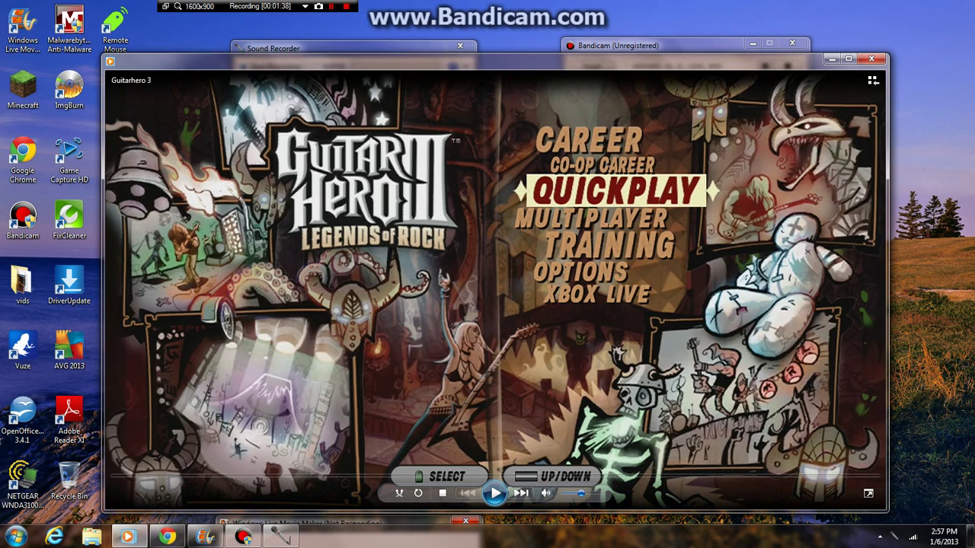
key("space")
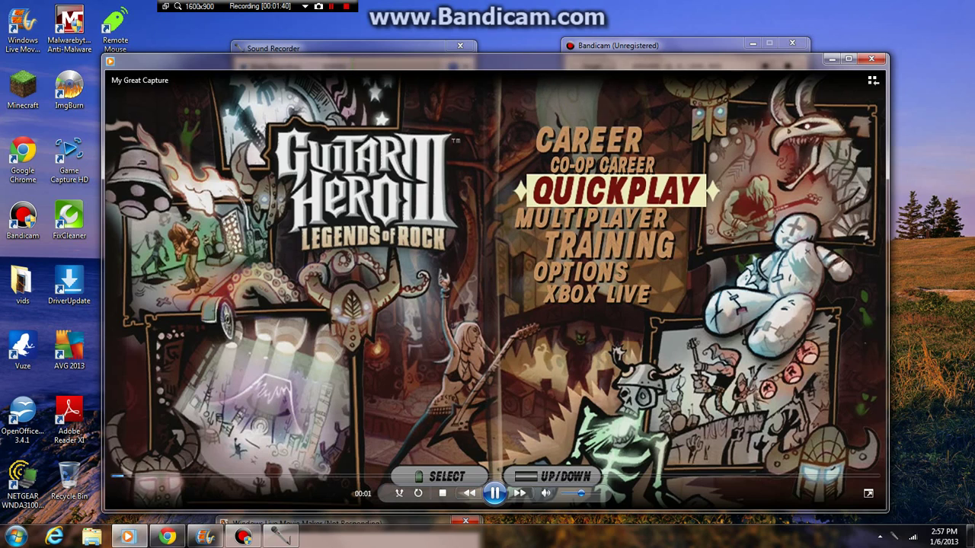
key("space")
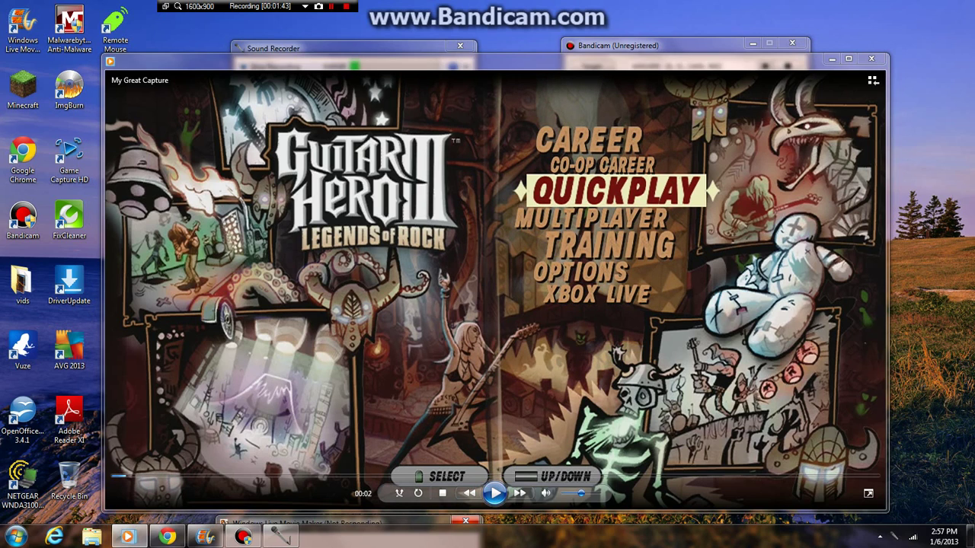
Stop the recording and choose the Desktop as the save location.
key("alt+Tab")
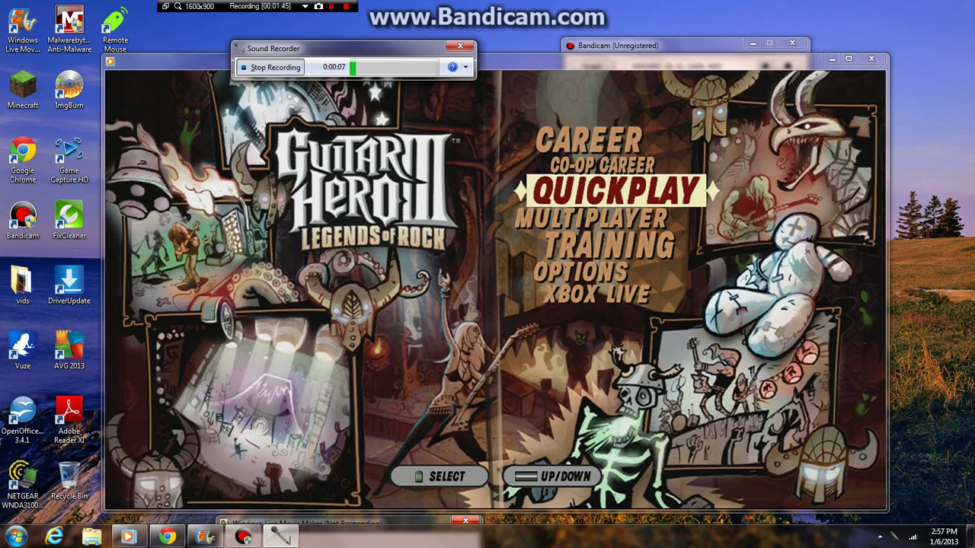
key("Return")
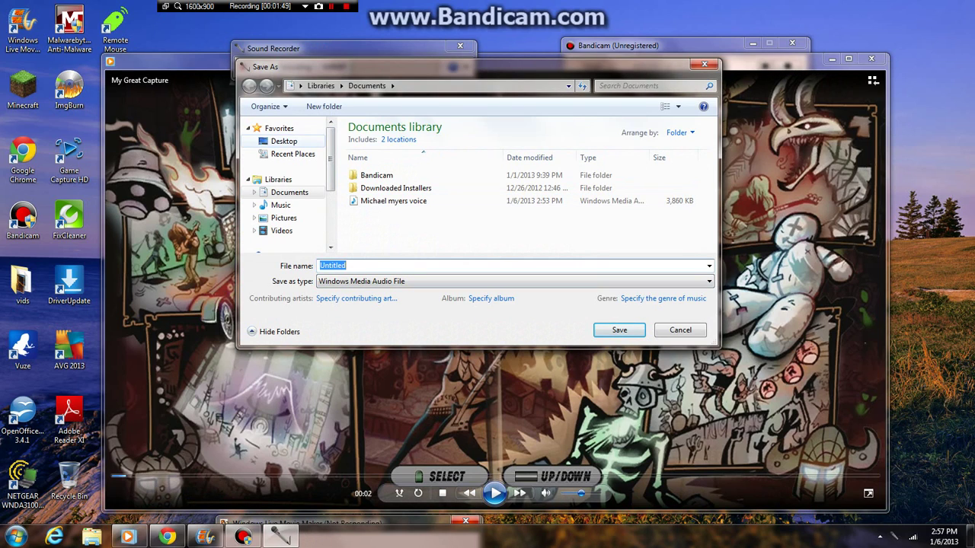
left_click(283, 141)
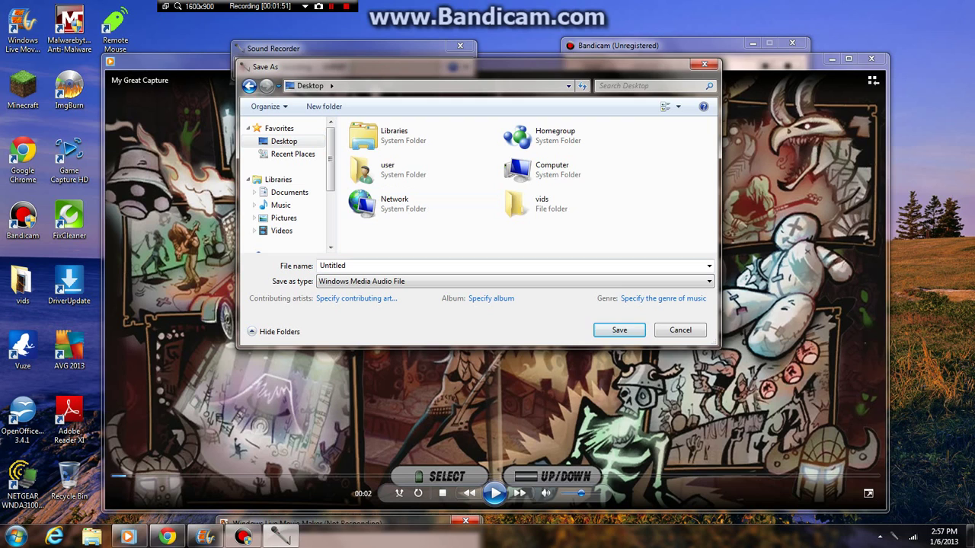
Save the recording as Untitled, play it back in Media Player, then close the player.
key("Return")
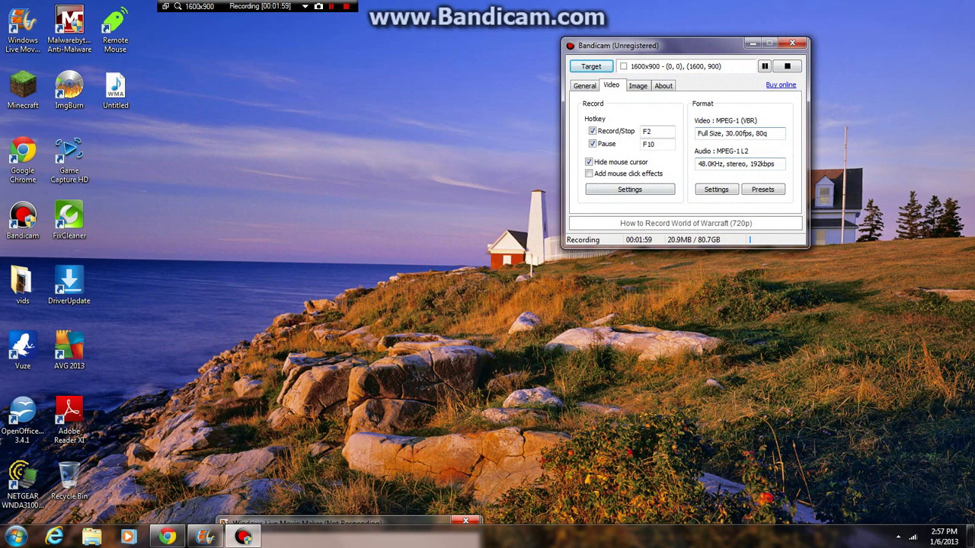
double_click(115, 88)
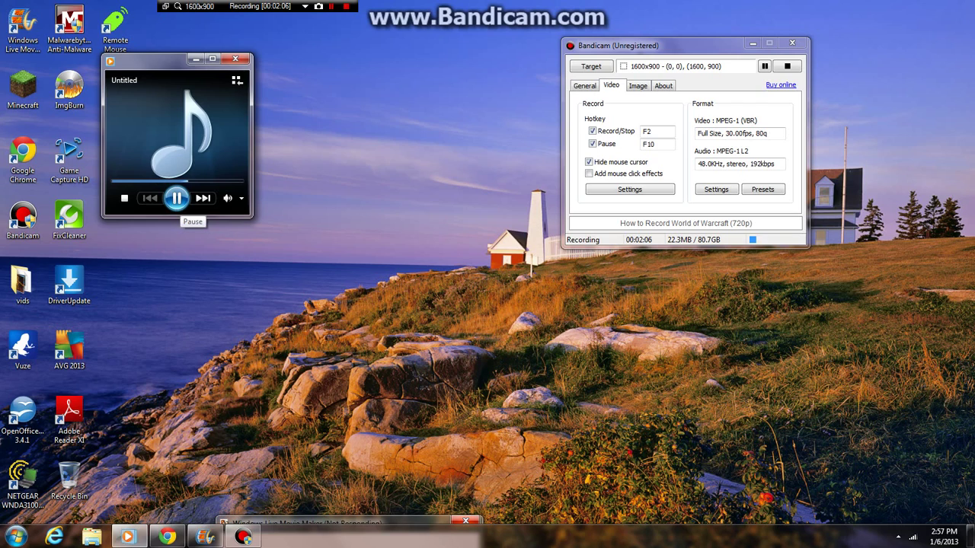
left_click(176, 198)
left_click(236, 58)
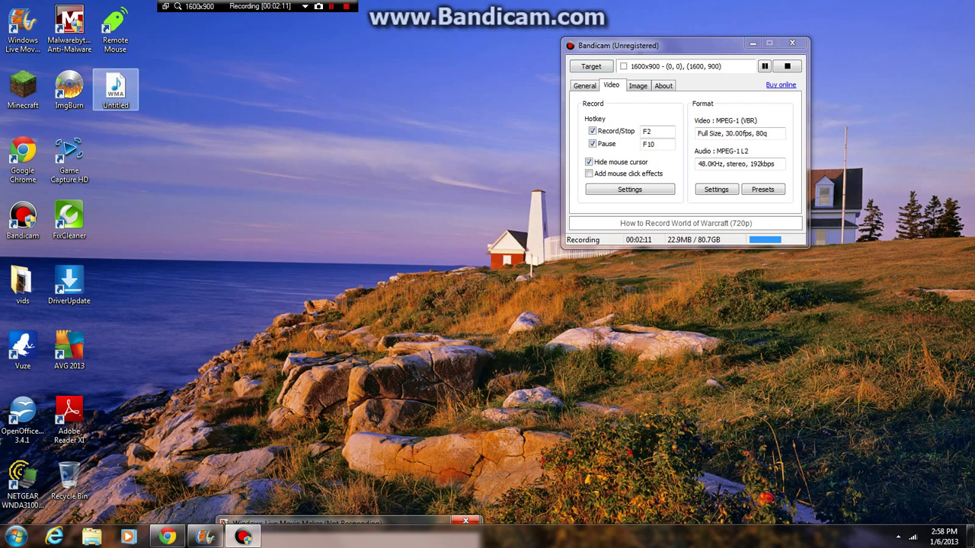
left_click_drag(116, 88, 162, 88)
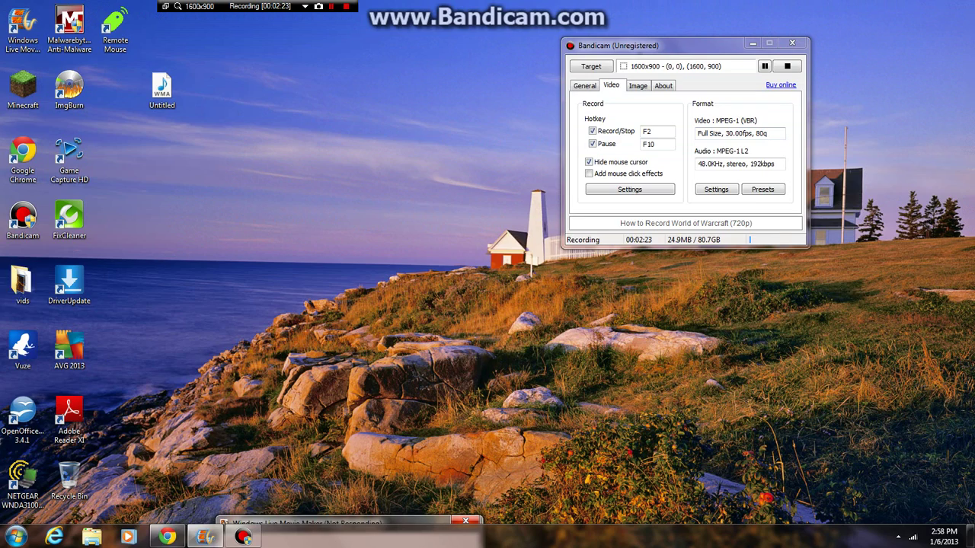
double_click(22, 283)
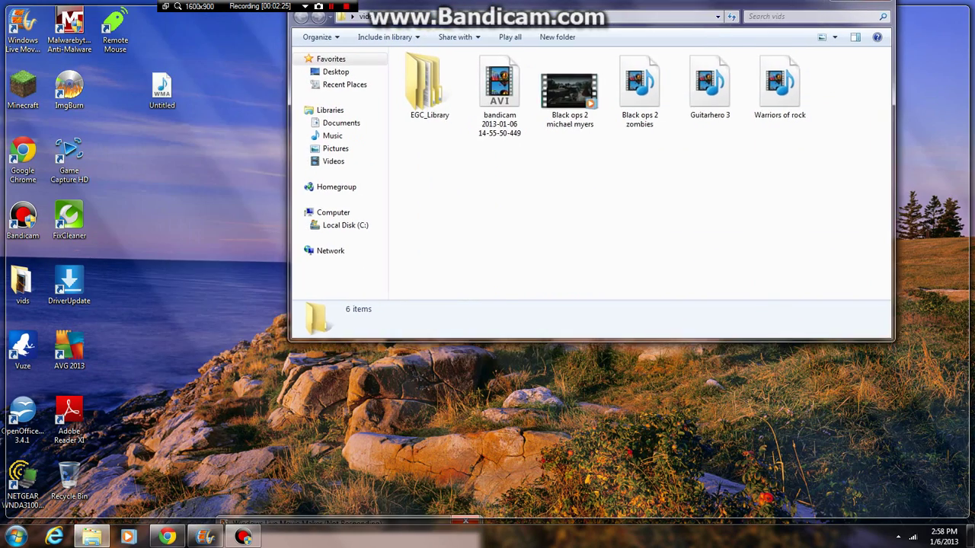
left_click_drag(426, 9, 578, 0)
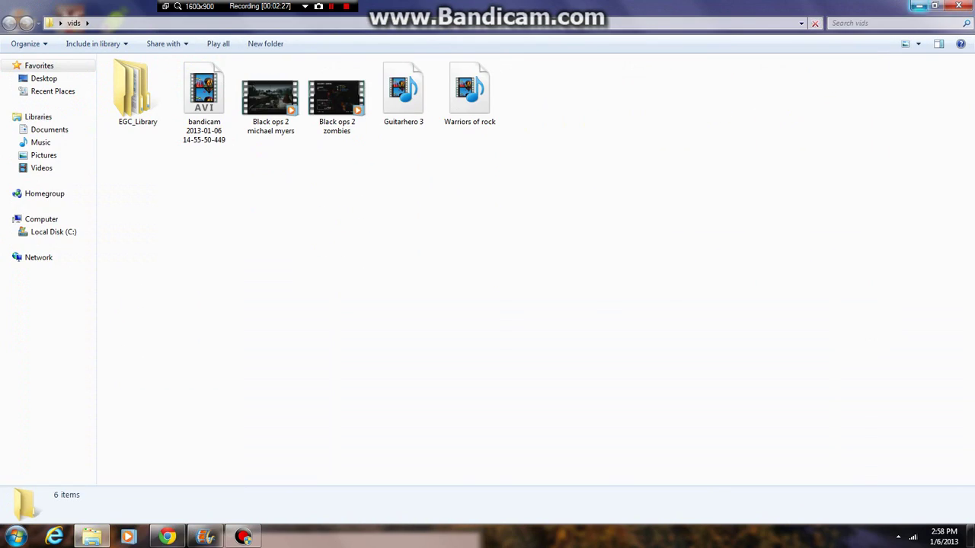
left_click(934, 6)
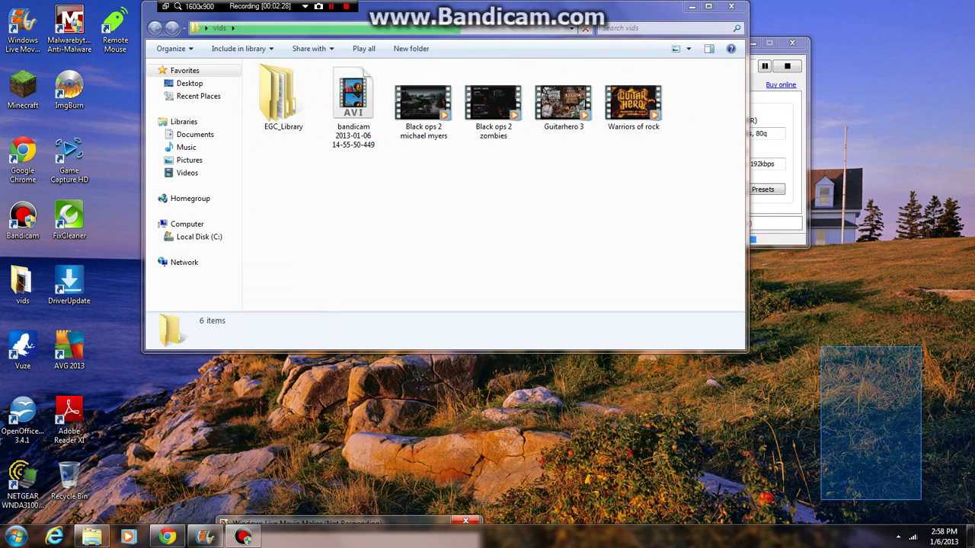
right_click(821, 348)
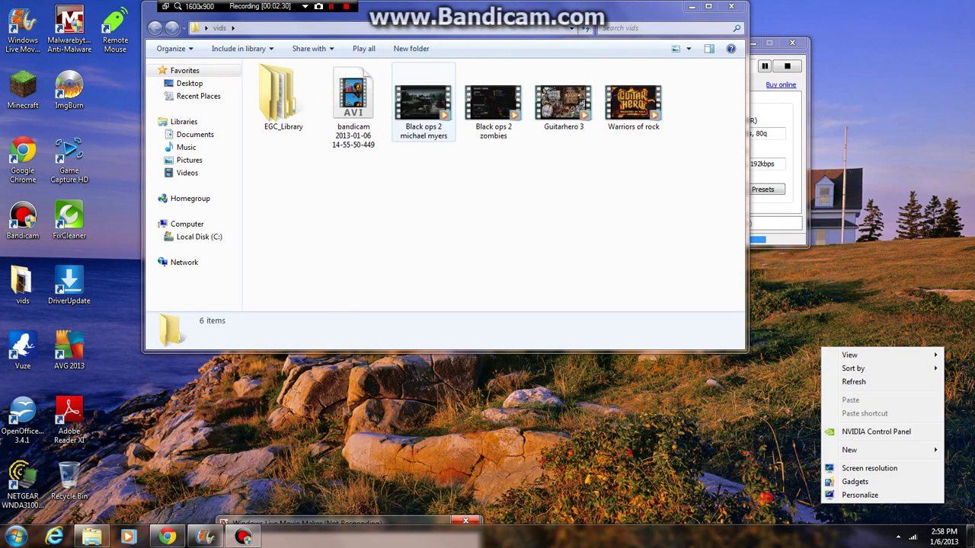
left_click_drag(423, 102, 890, 449)
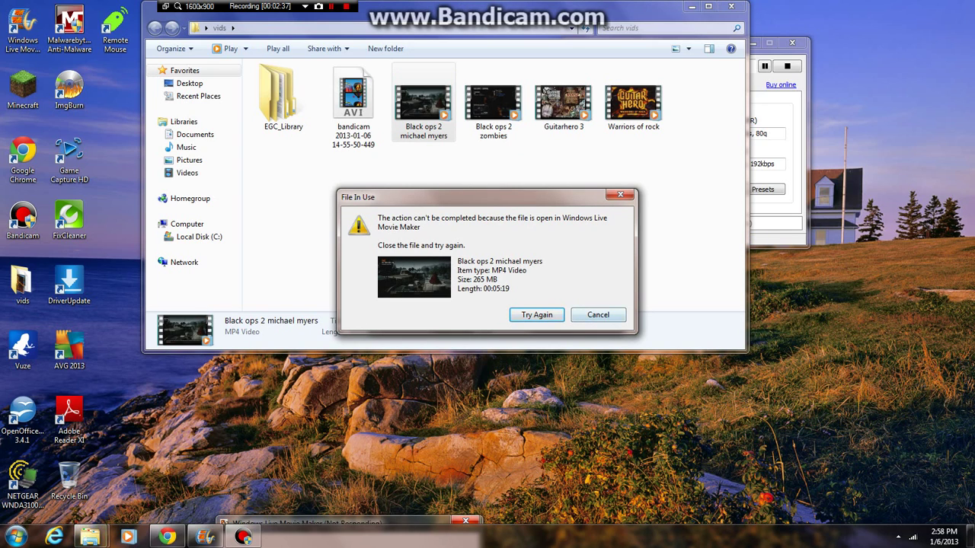
key("Return")
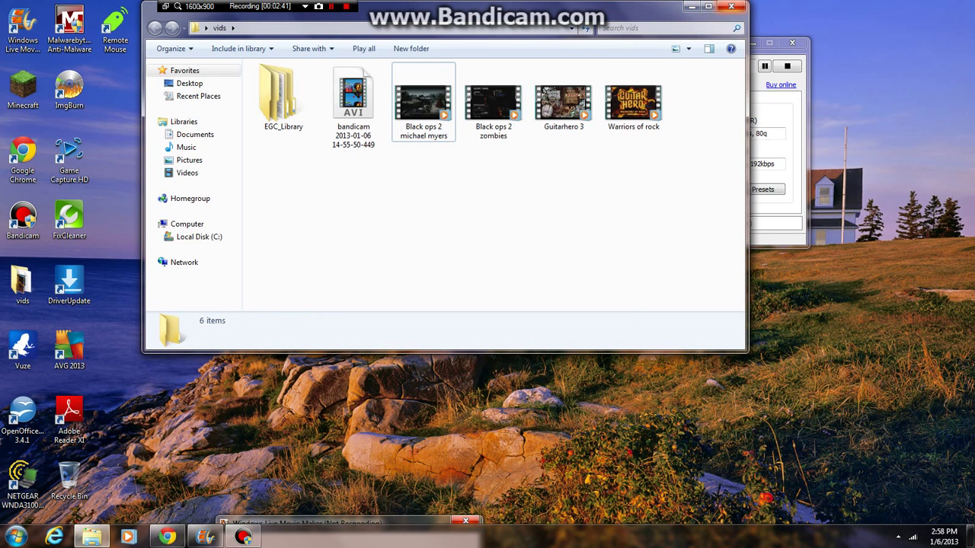
Close the vids folder, return to the desktop, and place the Untitled icon beside ImgBurn.
left_click(731, 6)
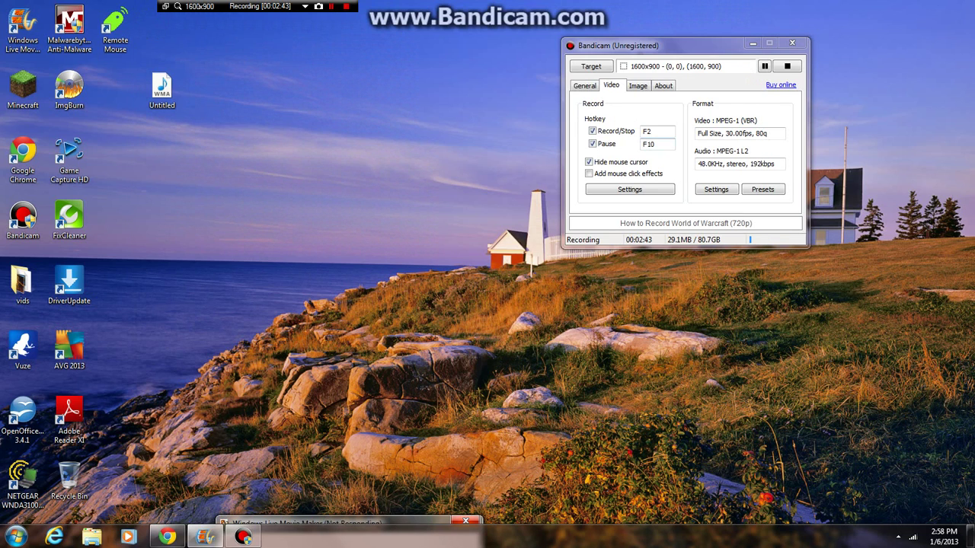
left_click(204, 537)
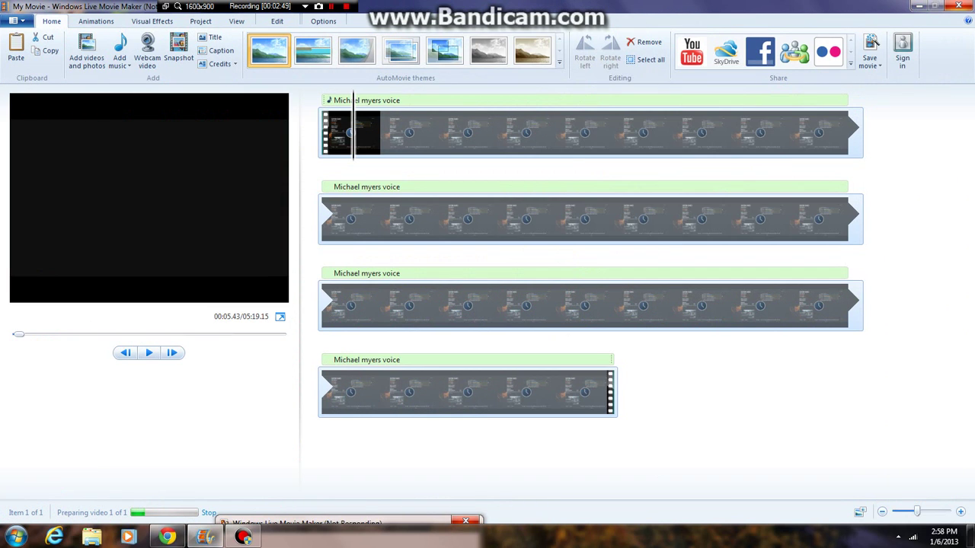
key("super+d")
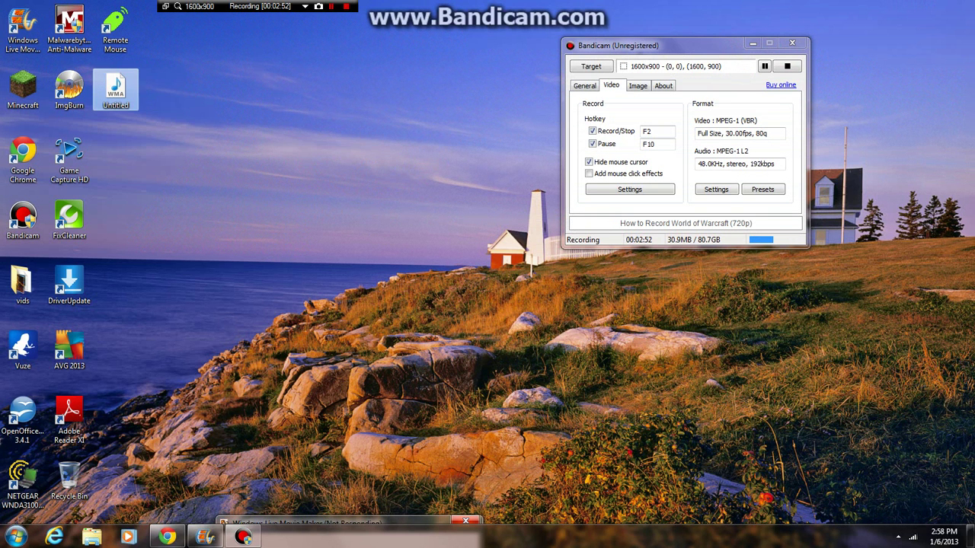
left_click_drag(162, 90, 116, 90)
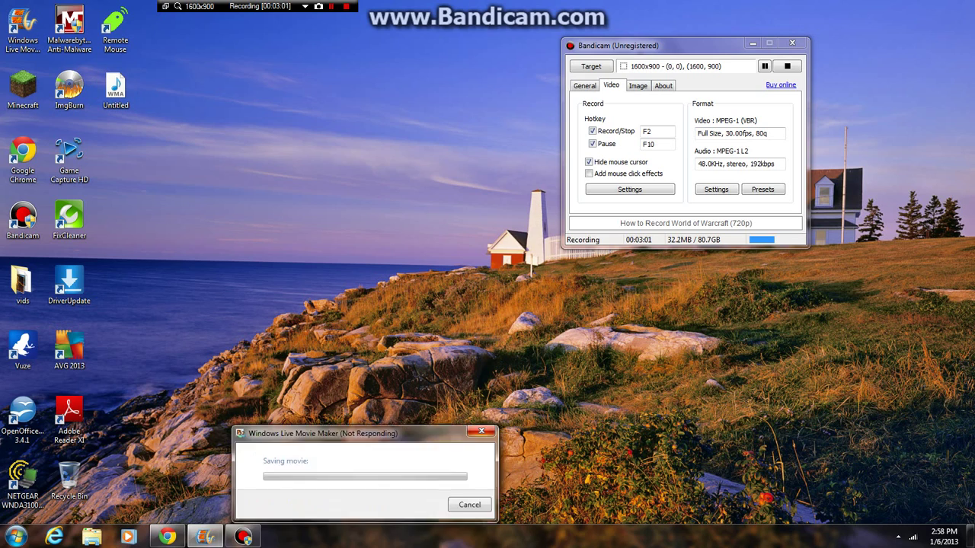